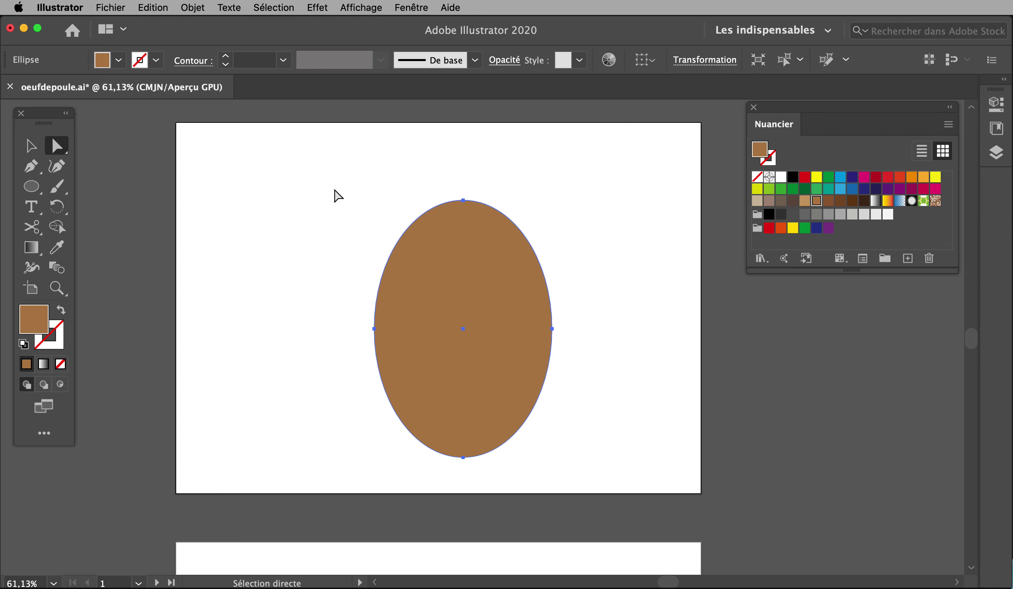
Reshape the brown ellipse into an egg by raising its top anchor point and moving both side anchor points slightly outward.
drag(466, 199, 462, 185)
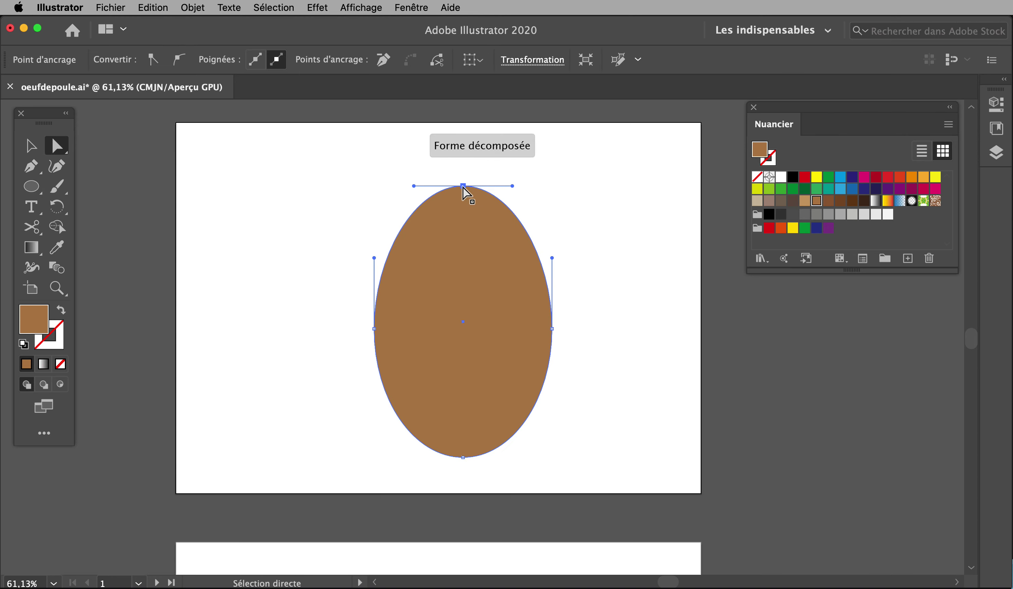
click(550, 328)
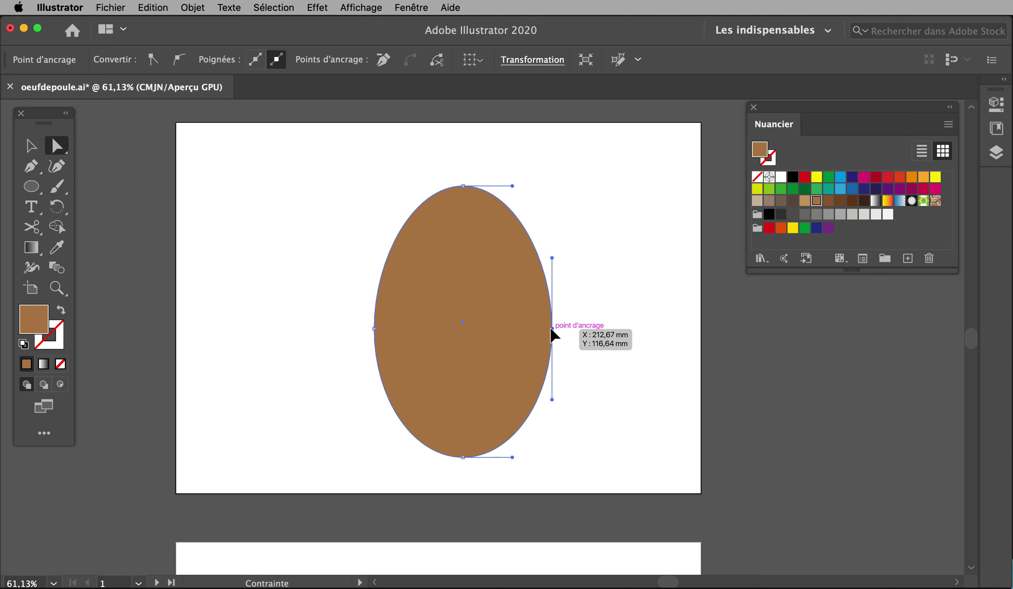
drag(556, 329, 565, 330)
drag(373, 328, 365, 328)
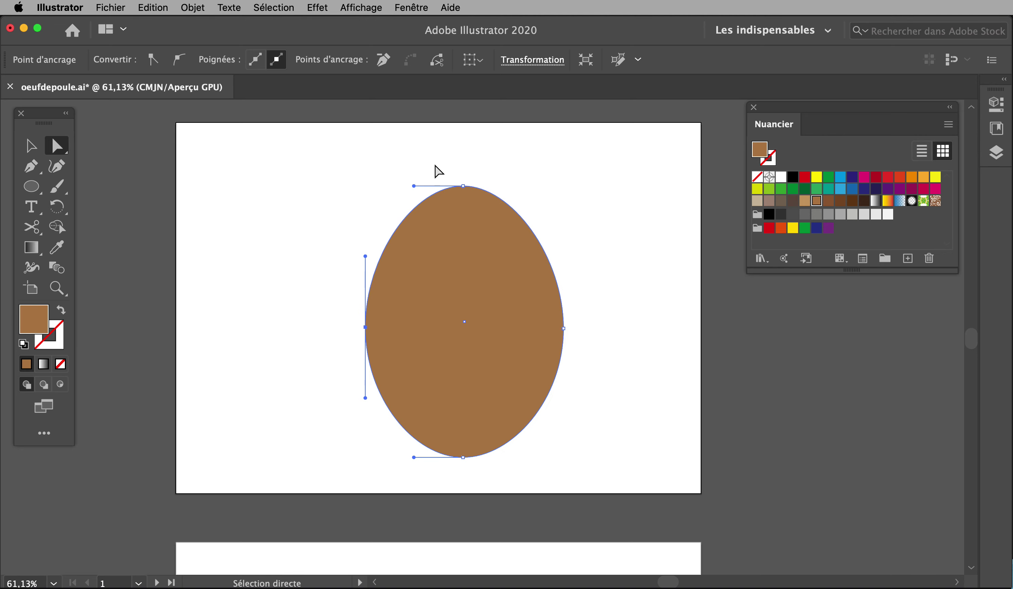
click(463, 186)
drag(463, 186, 461, 168)
click(285, 190)
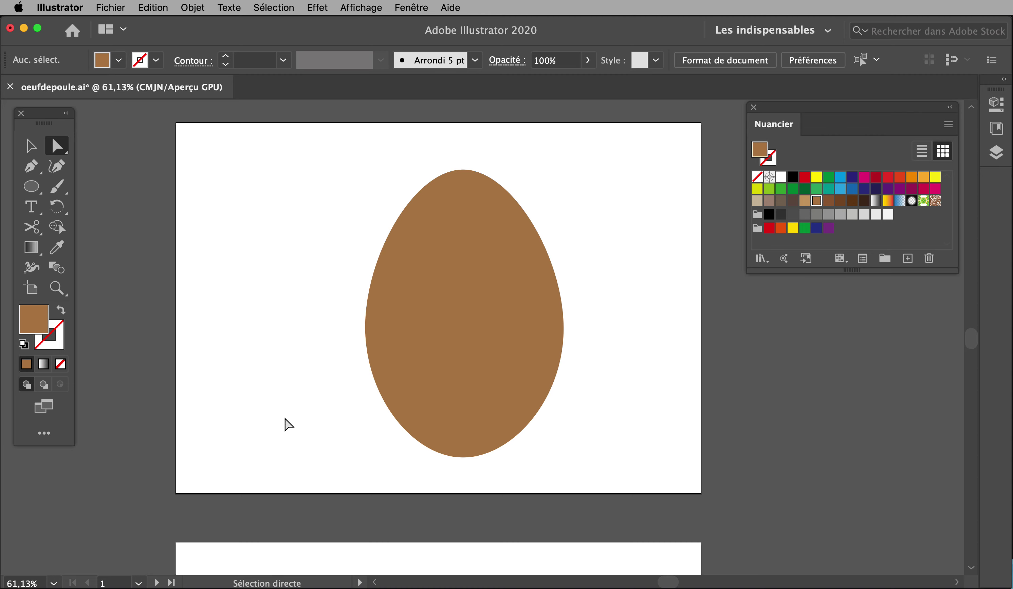
Shift the white highlight mesh point of the front egg on the second artboard slightly towards its outer edge.
mouse_move(289, 424)
mouse_down()
mouse_move(271, 369)
mouse_move(288, 179)
mouse_up()
drag(358, 442, 328, 282)
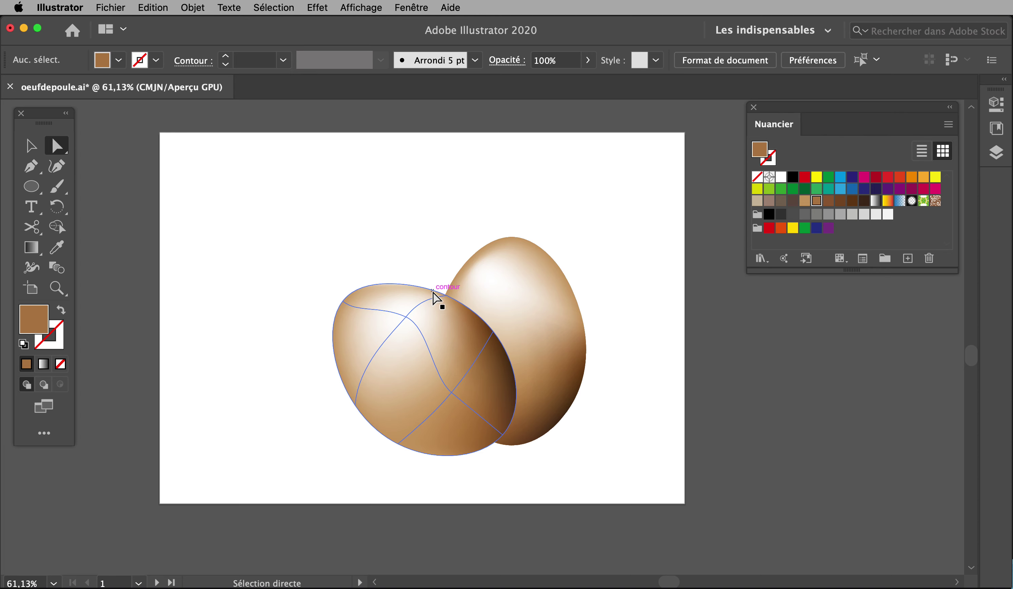
click(405, 317)
drag(405, 317, 401, 315)
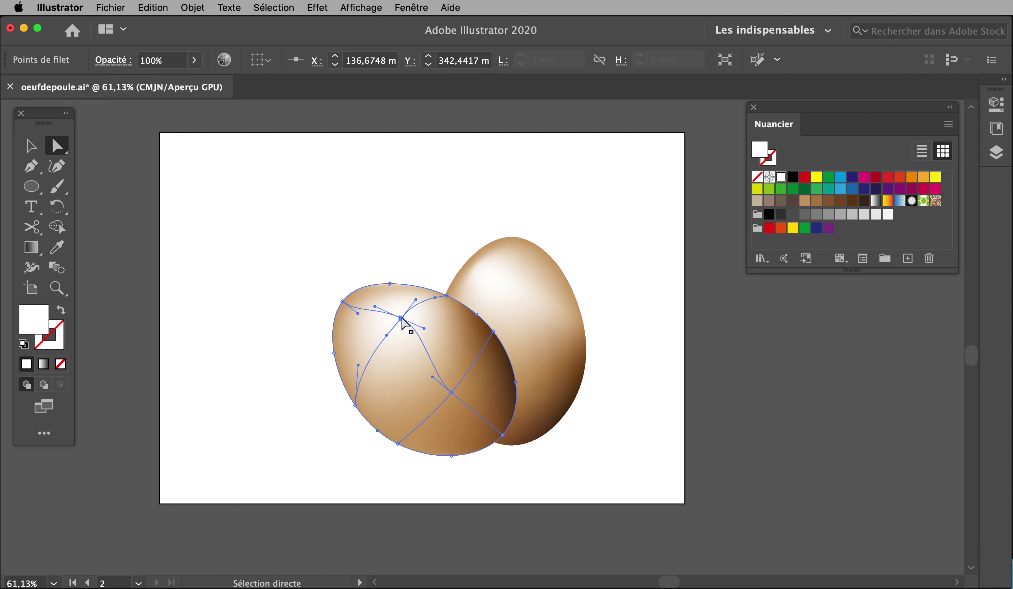
click(255, 352)
Create a gradient mesh on the plain brown egg with 3 rows, 2 columns, Plat appearance and 100% intensity.
scroll(255, 351, up, 10)
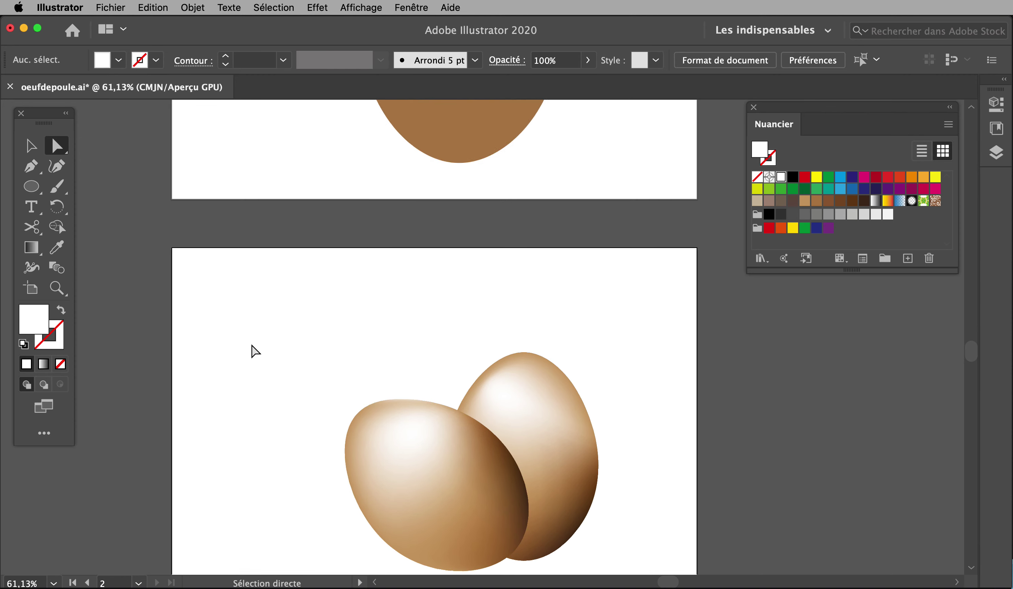
scroll(255, 351, up, 3)
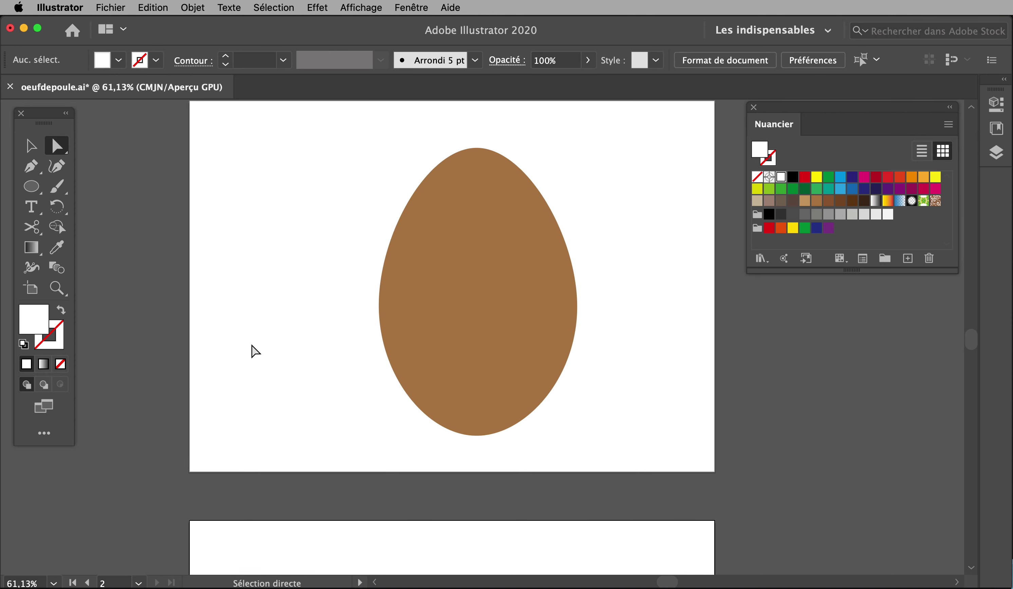
scroll(255, 351, right, 3)
scroll(255, 351, up, 1)
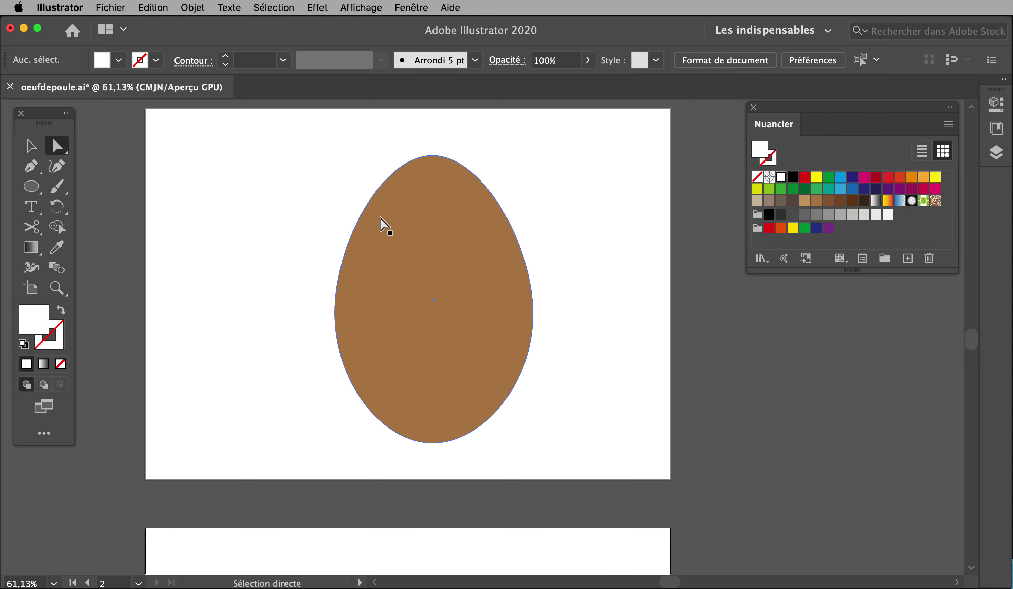
click(30, 145)
click(413, 204)
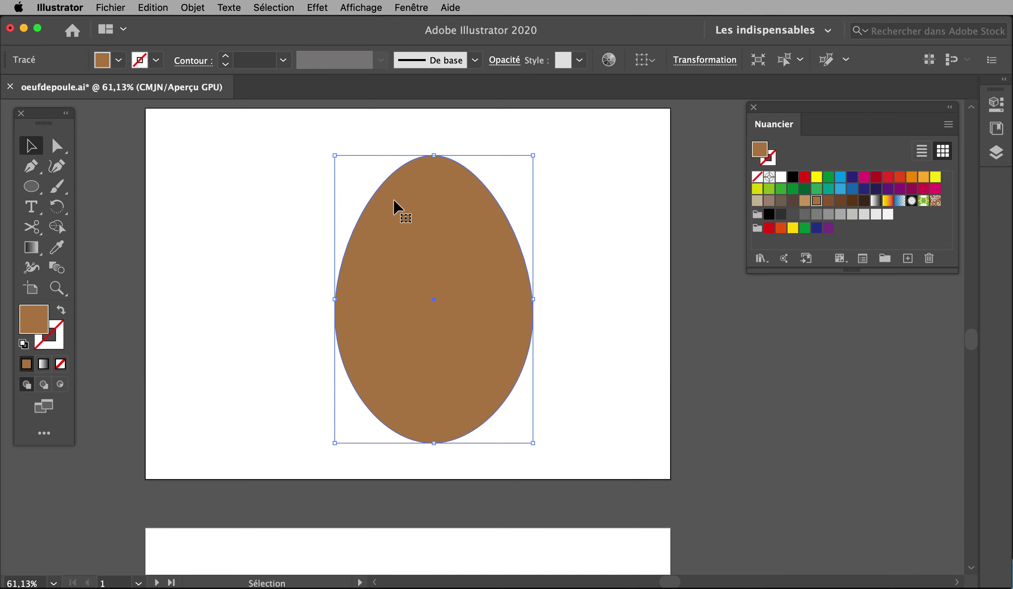
click(192, 7)
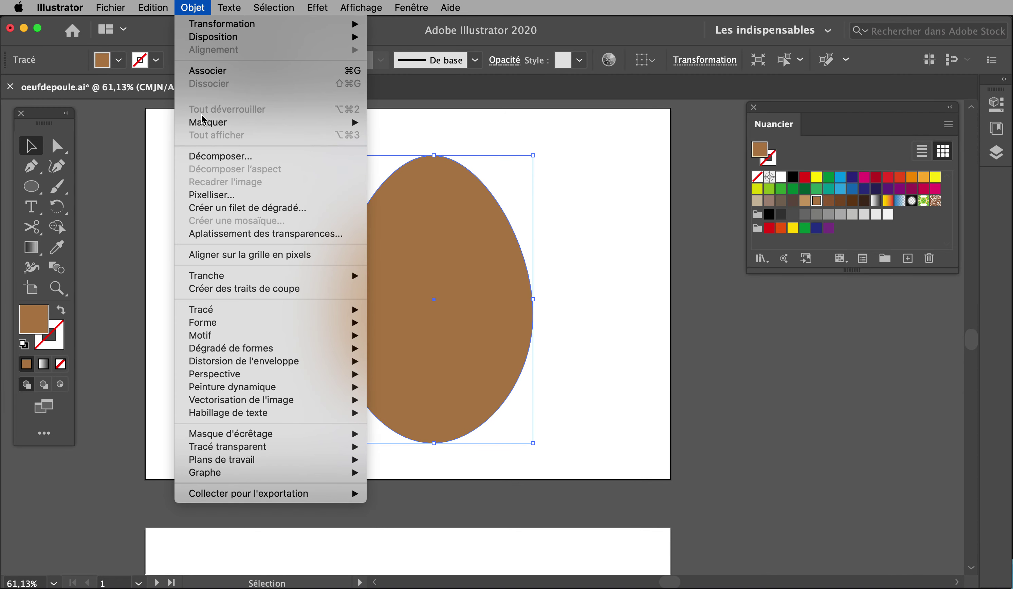
click(244, 208)
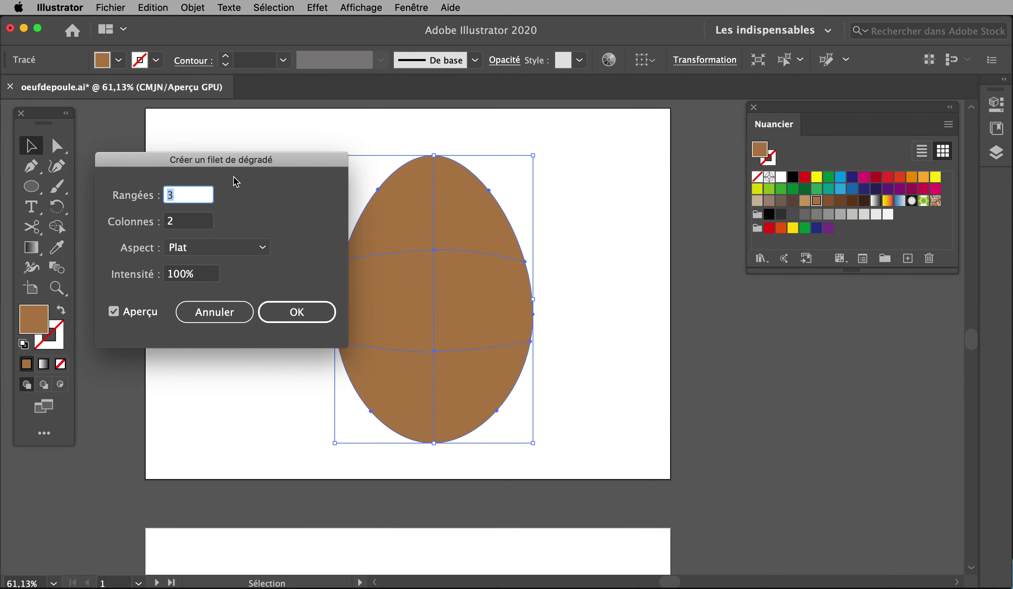
click(146, 296)
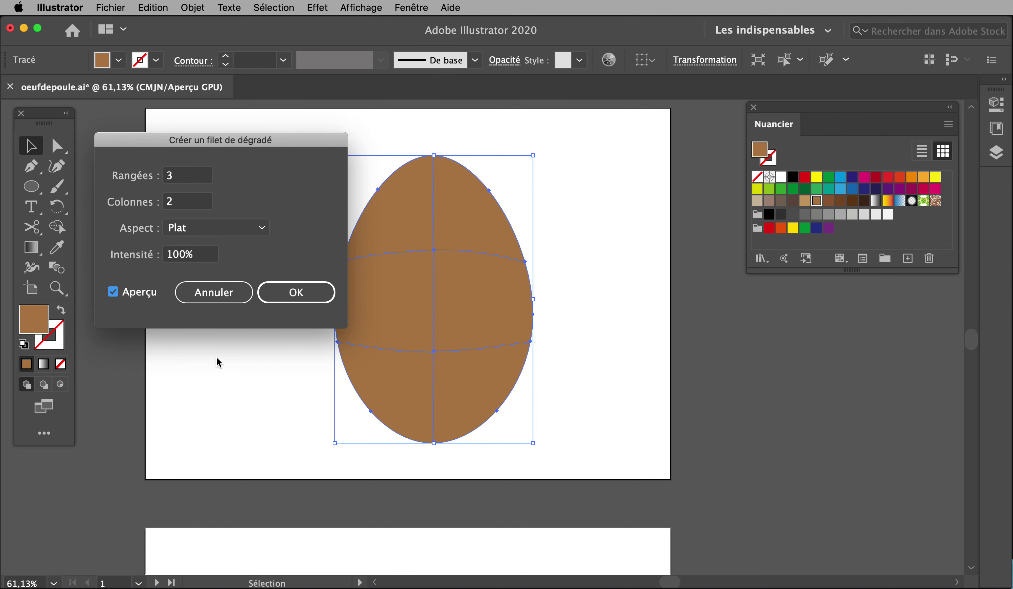
click(178, 178)
text(4)
key(Down)
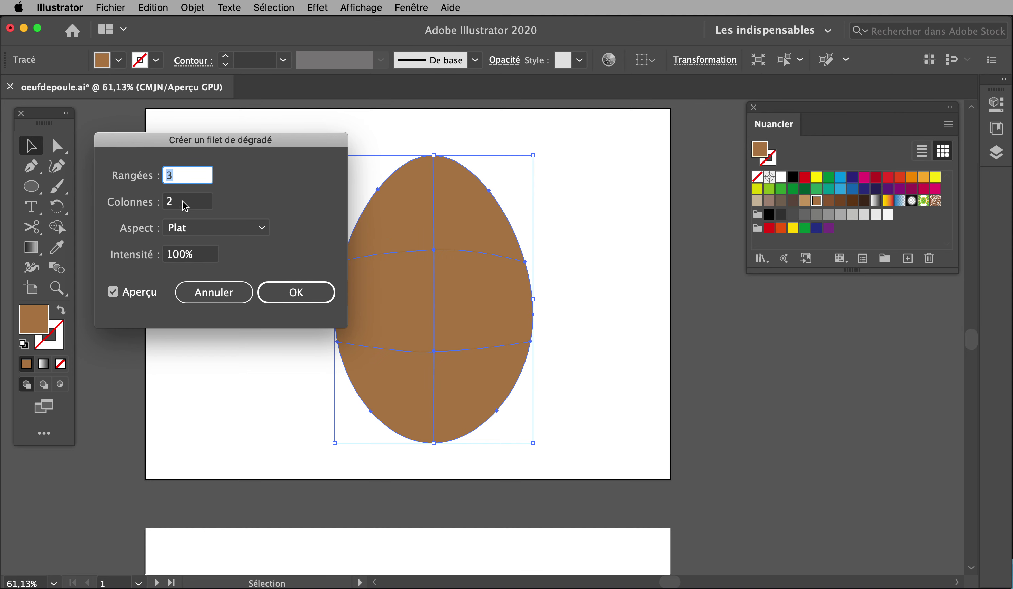
drag(231, 144, 231, 145)
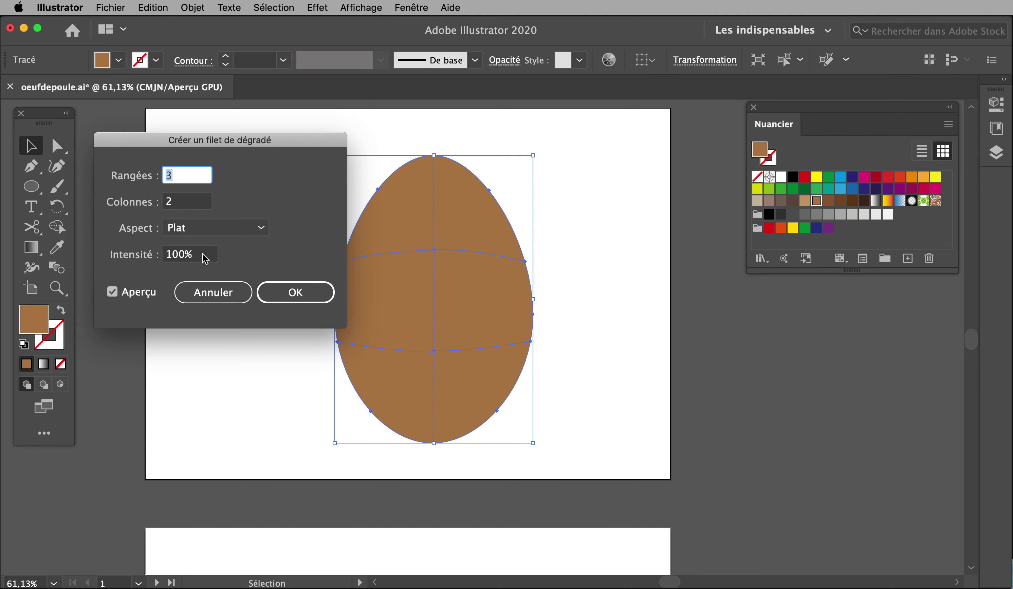
click(295, 299)
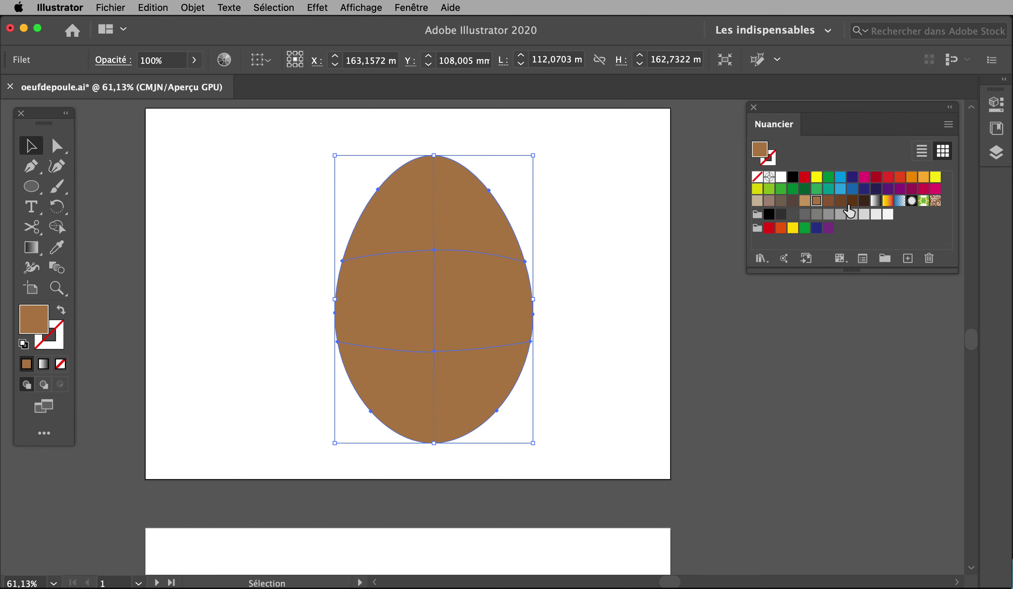
Try filling the whole egg mesh with white and undo it.
drag(813, 108, 709, 146)
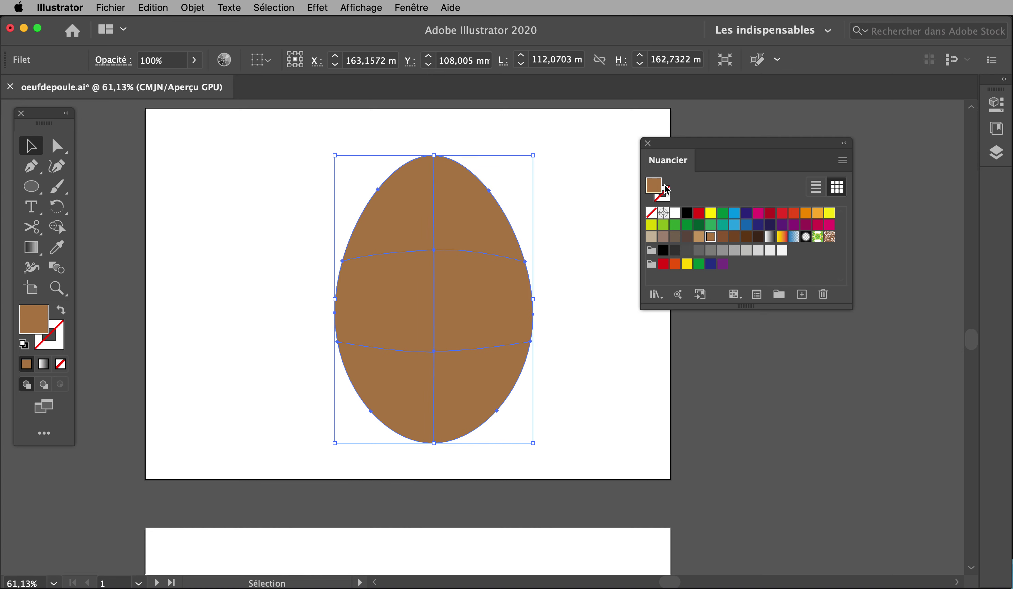
click(675, 213)
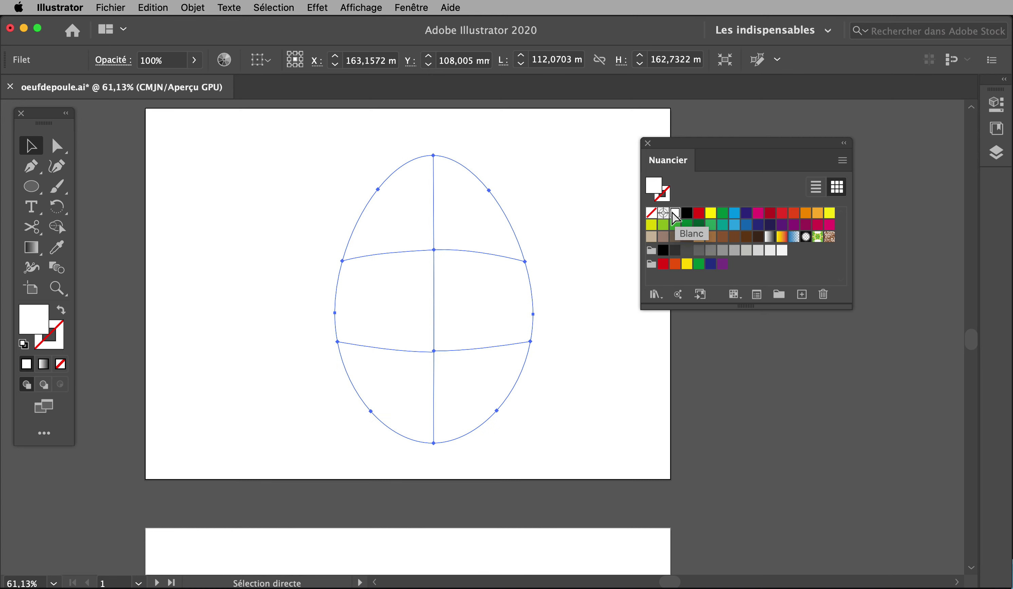
key(super+z)
click(239, 229)
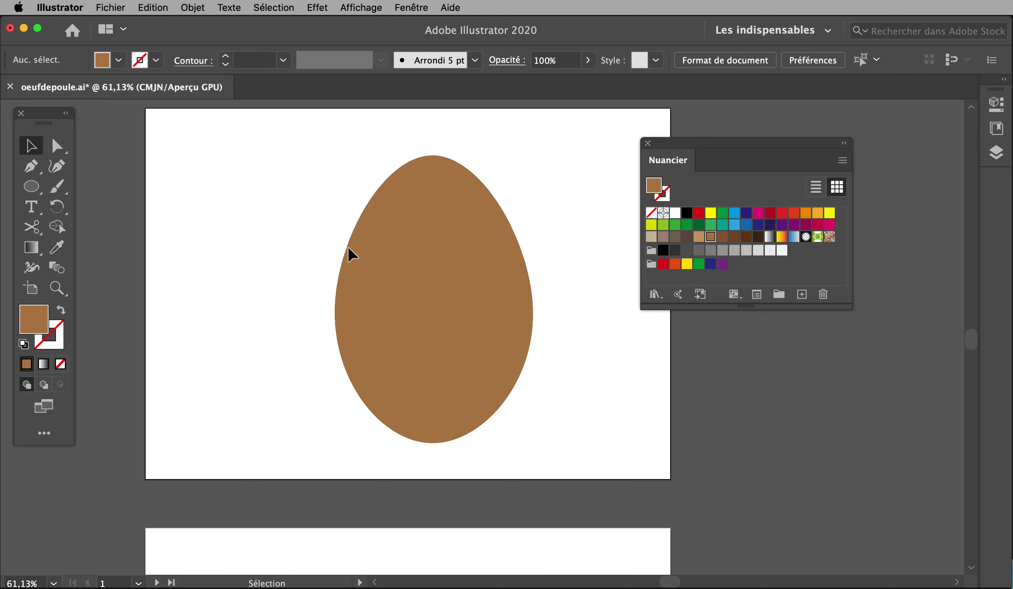
Colour the upper central mesh point of the egg white (Blanc) to create a highlight.
click(350, 254)
click(57, 145)
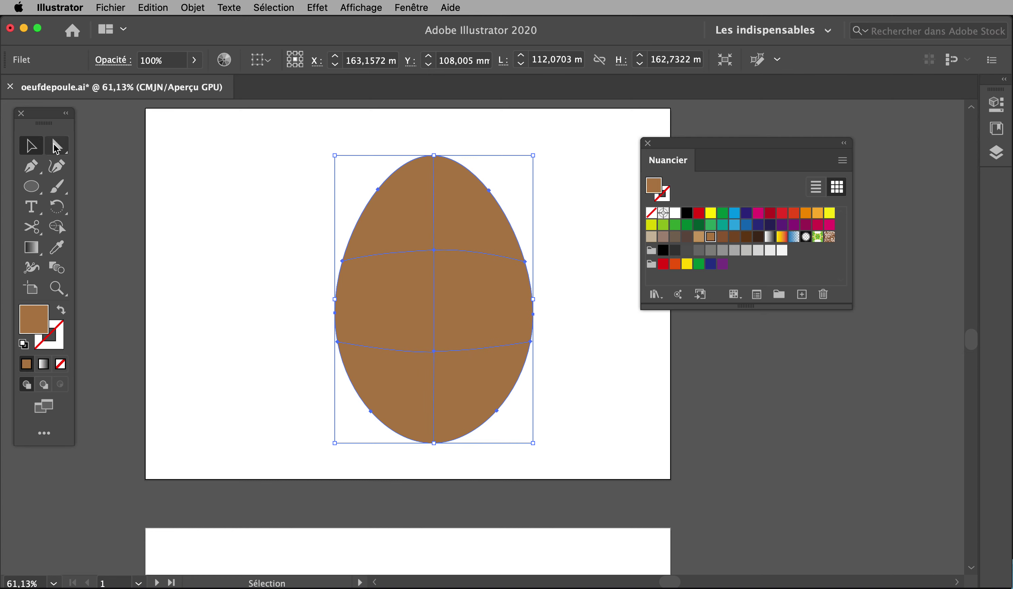
click(197, 208)
click(435, 250)
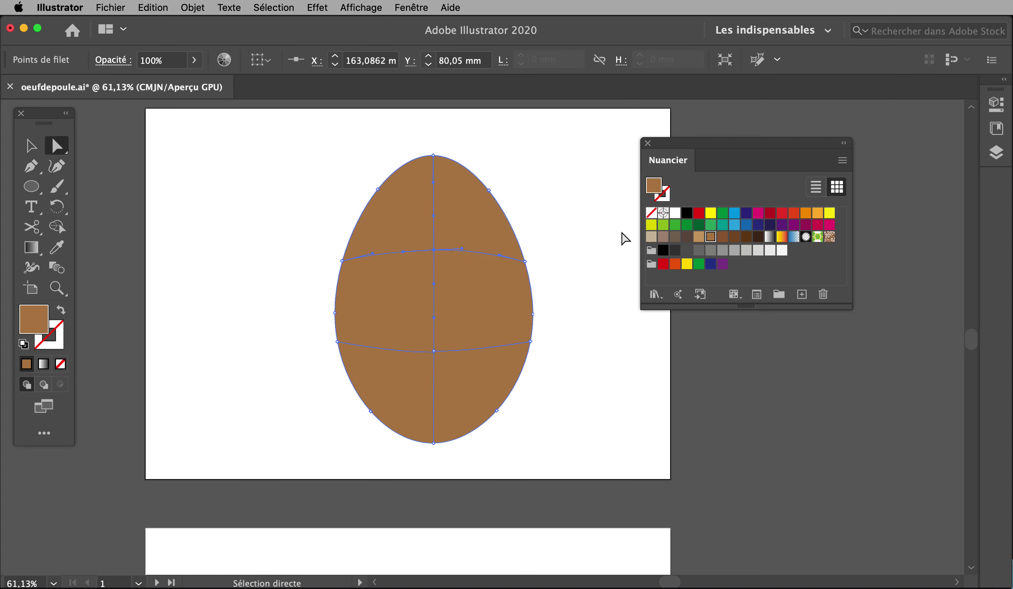
drag(675, 214, 426, 176)
Move the white mesh point up and to the left, and bend the vertical mesh line below it to follow.
click(433, 250)
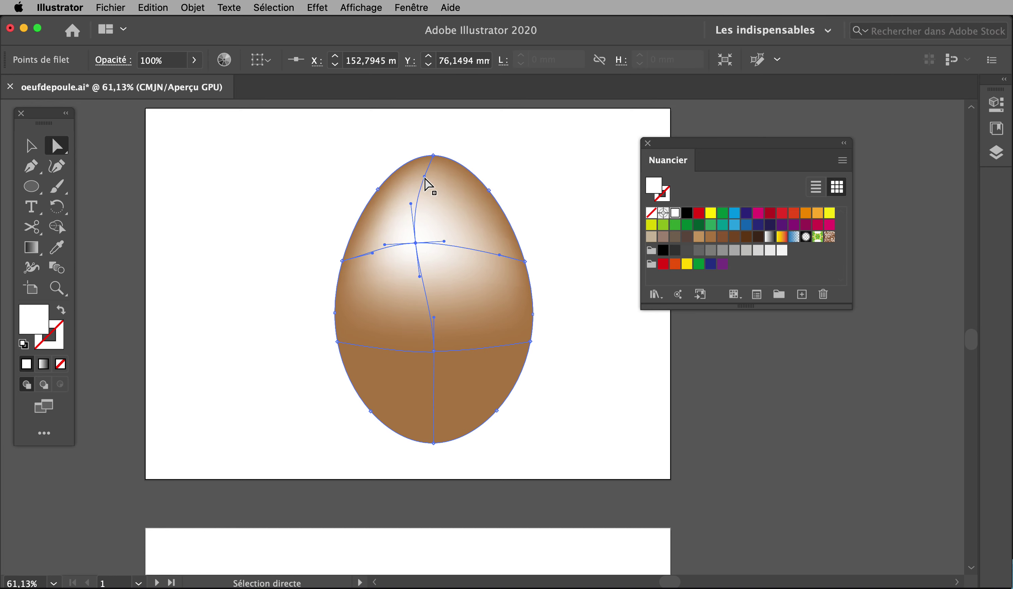
drag(415, 242, 409, 270)
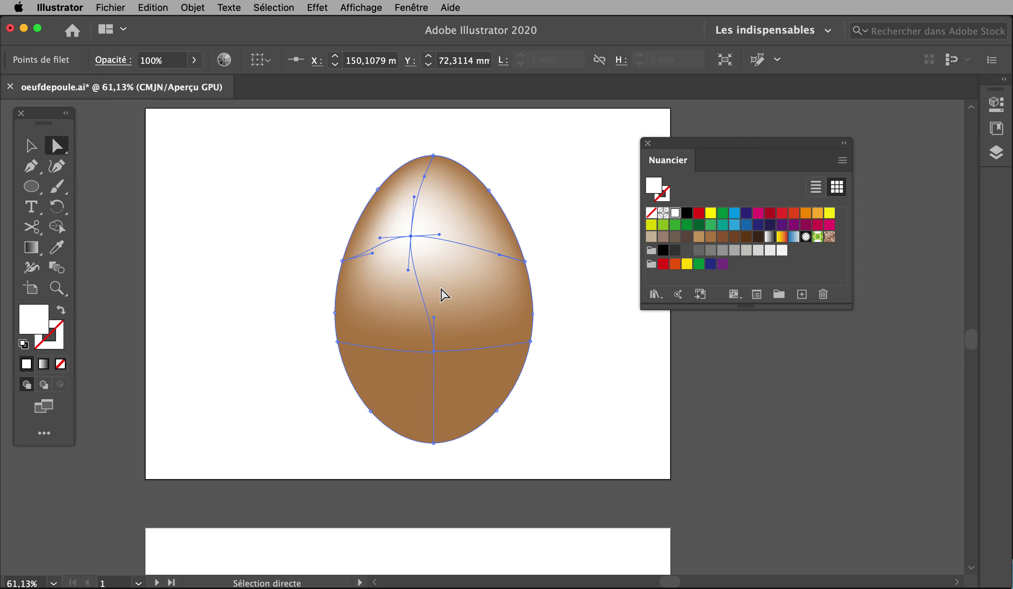
drag(430, 316, 418, 311)
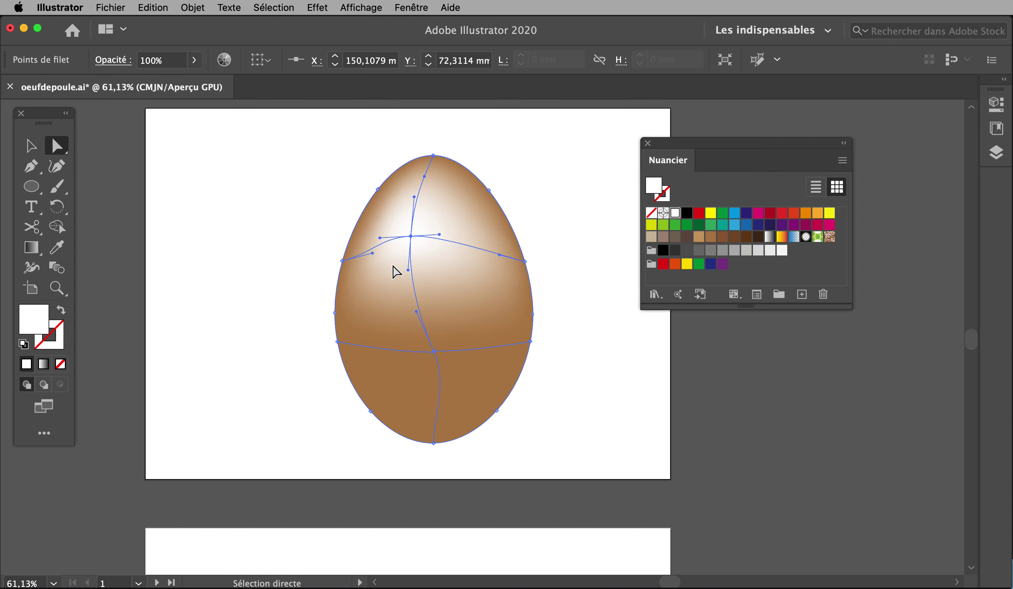
drag(365, 251, 403, 228)
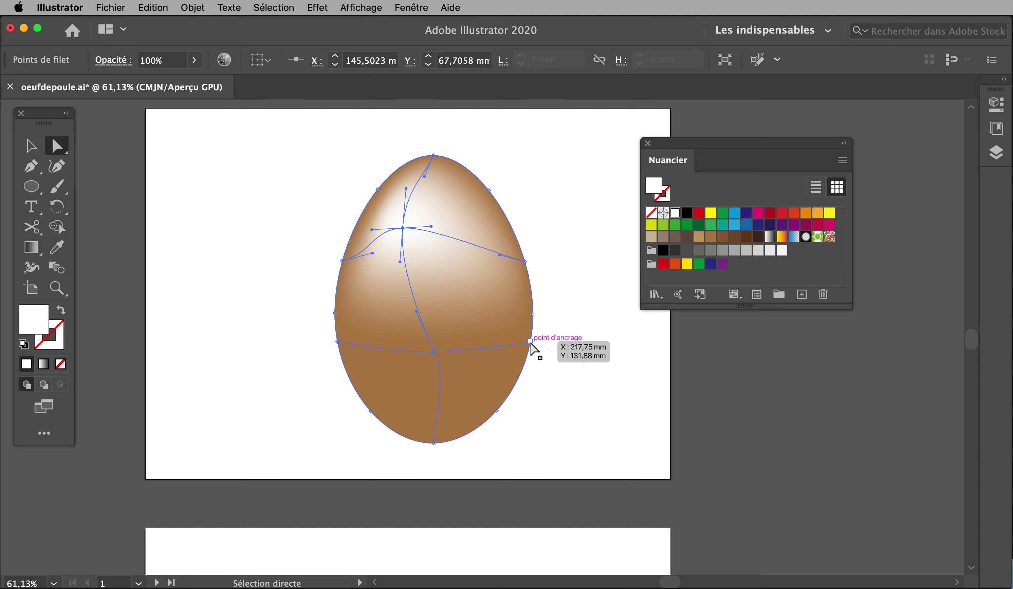
Colour the mesh point on the egg's lower-right edge dark brown to start the shadow.
click(497, 411)
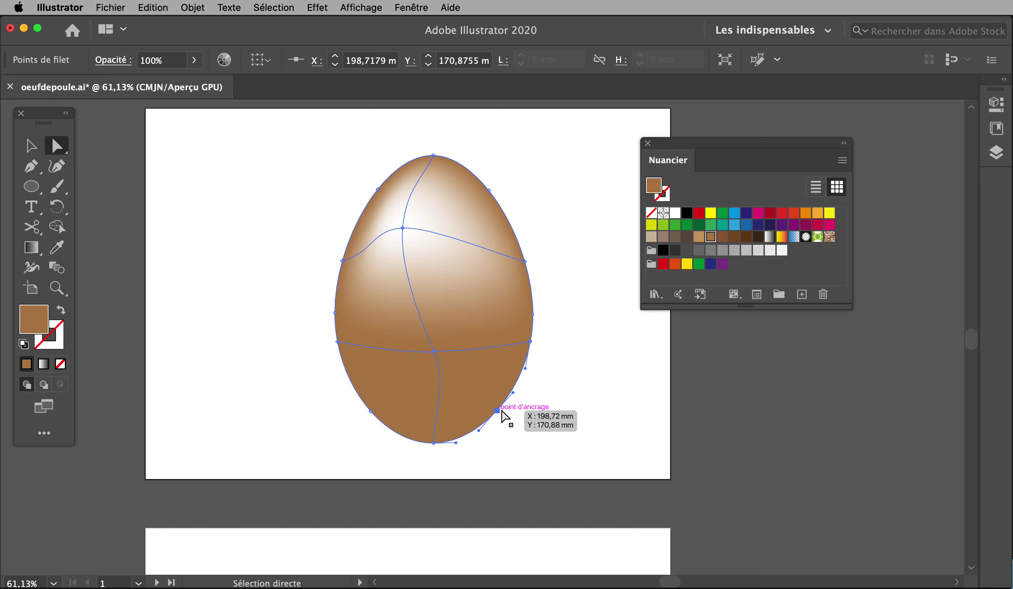
shift+click(531, 342)
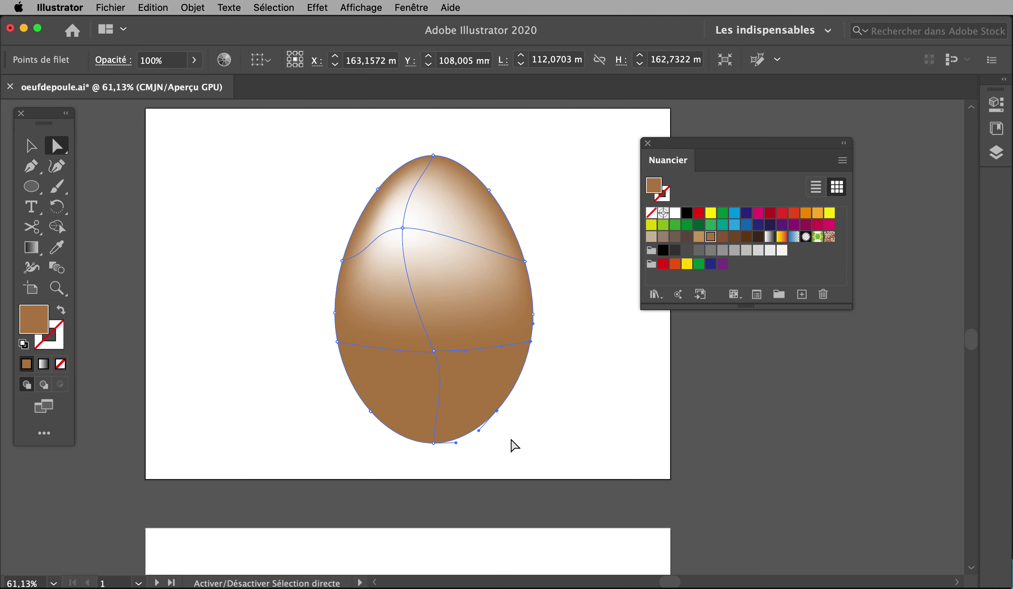
click(433, 443)
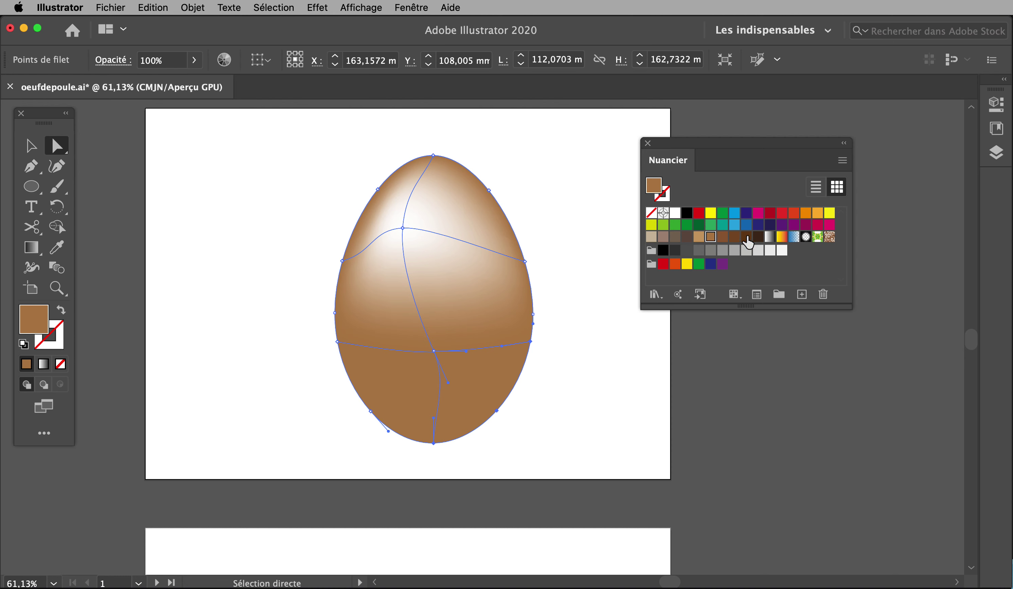
click(747, 237)
drag(504, 407, 496, 412)
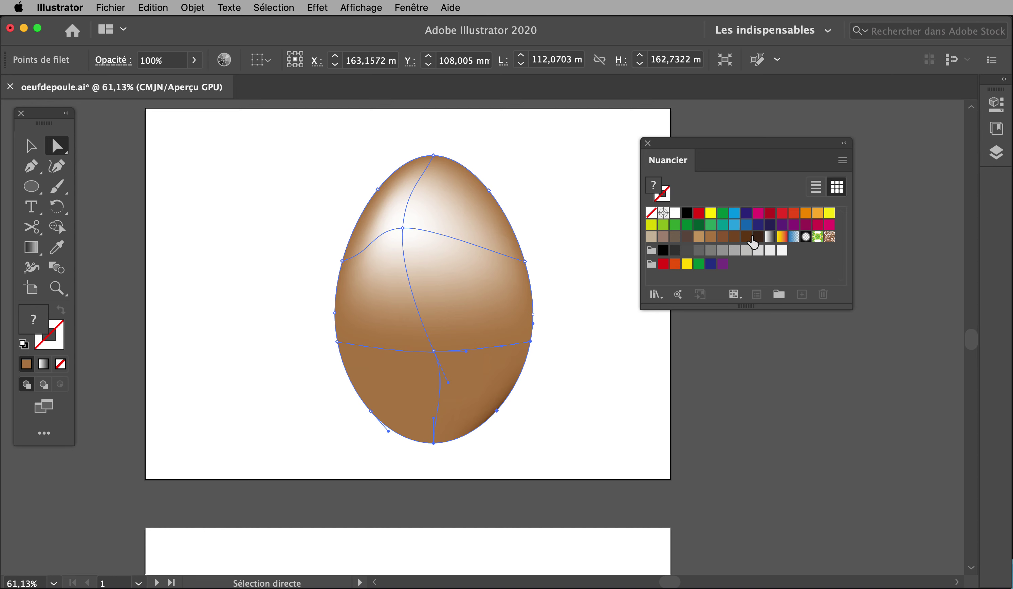
Colour the mesh point where the lower mesh line meets the egg's right edge with the same dark brown, not the darkest one.
drag(757, 237, 530, 342)
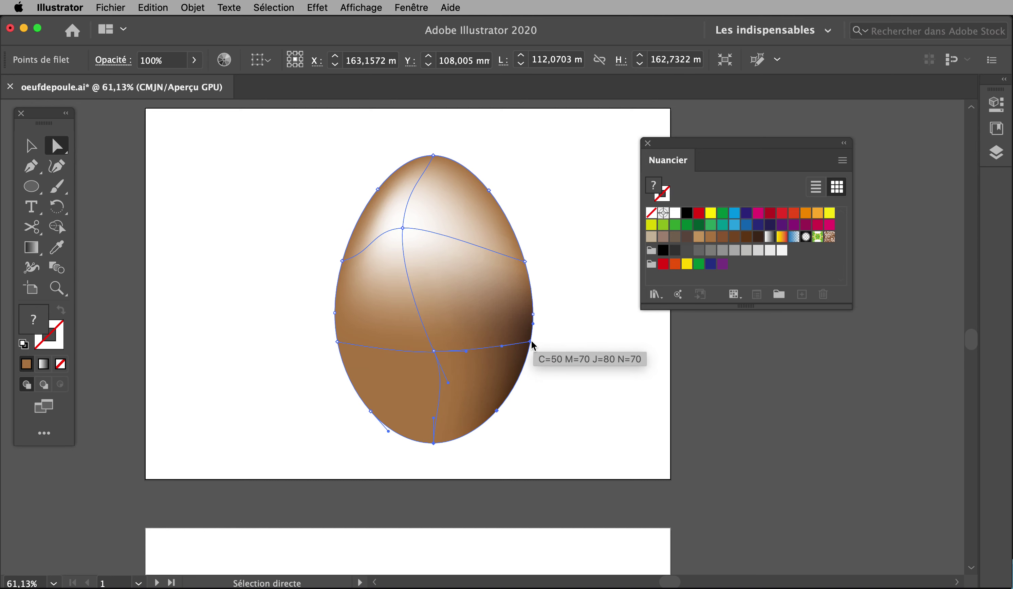
key(super+z)
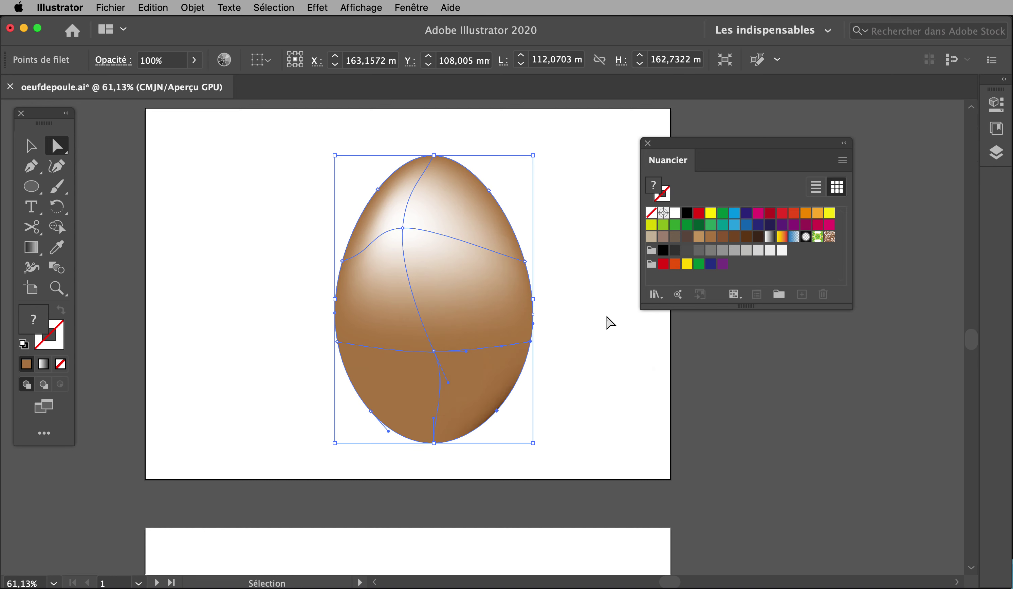
drag(745, 238, 531, 342)
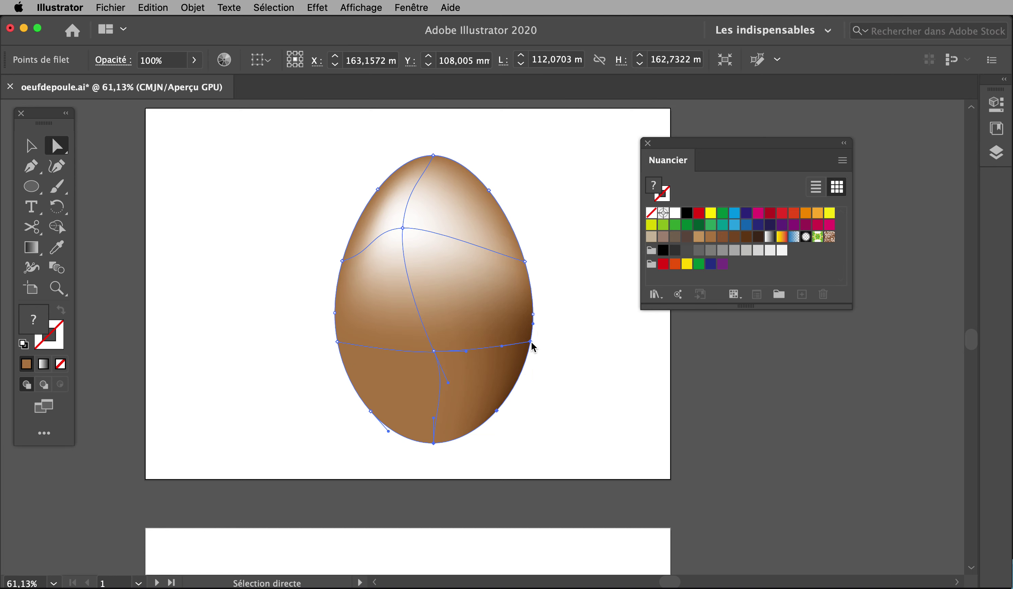
Shade the bottom mesh point of the egg with the dark brown used on the right edge.
click(433, 443)
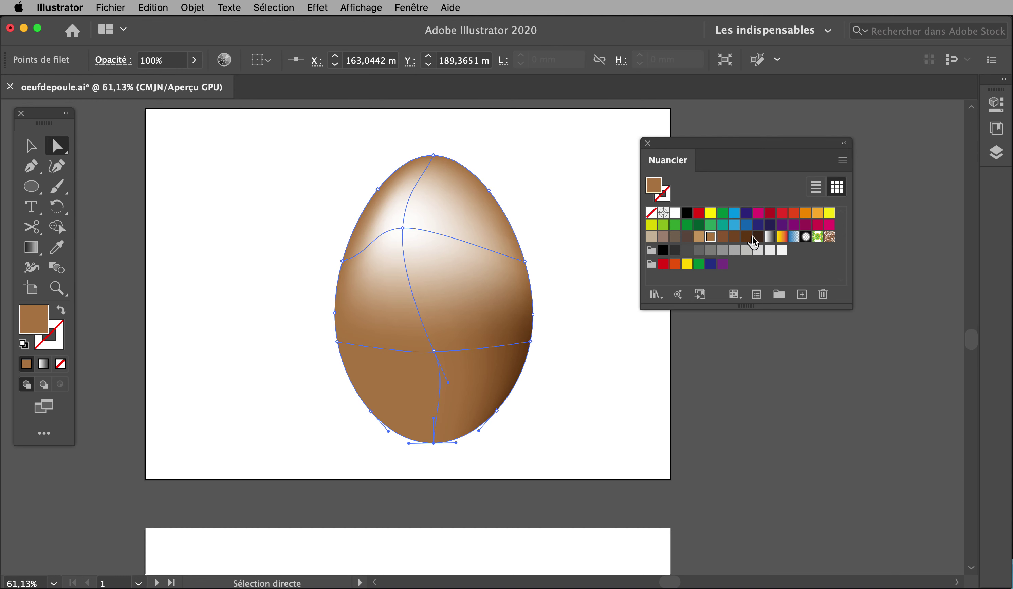
click(758, 237)
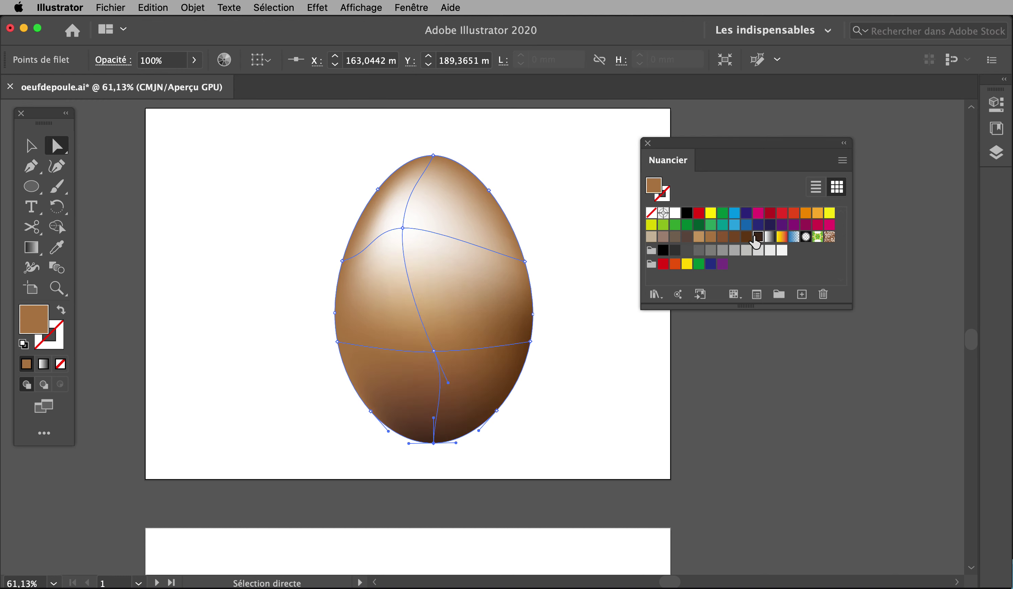
click(746, 238)
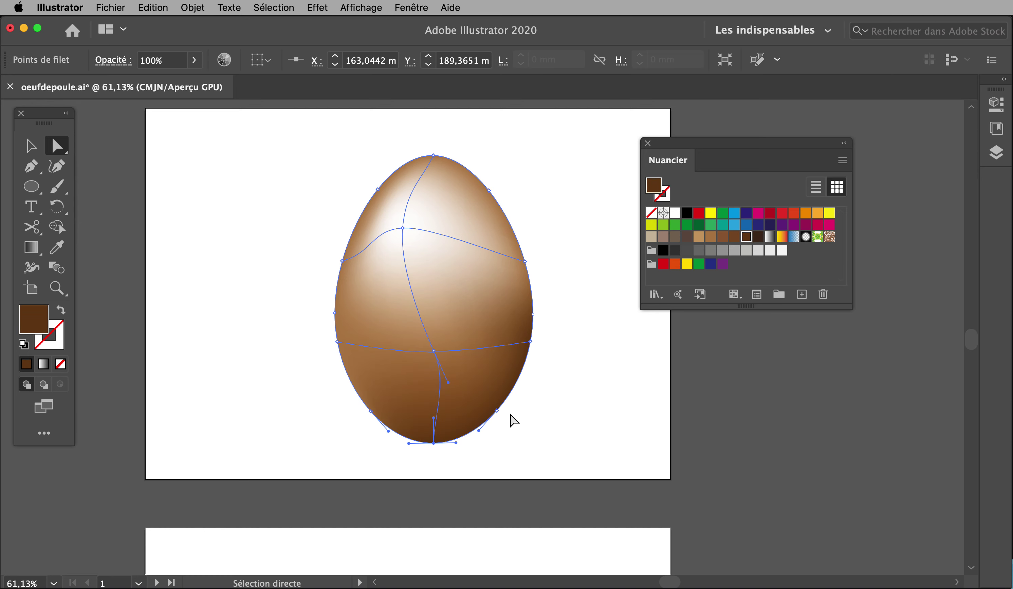
Move the centre mesh point of the egg's lower mesh line slightly up and to the left.
click(494, 443)
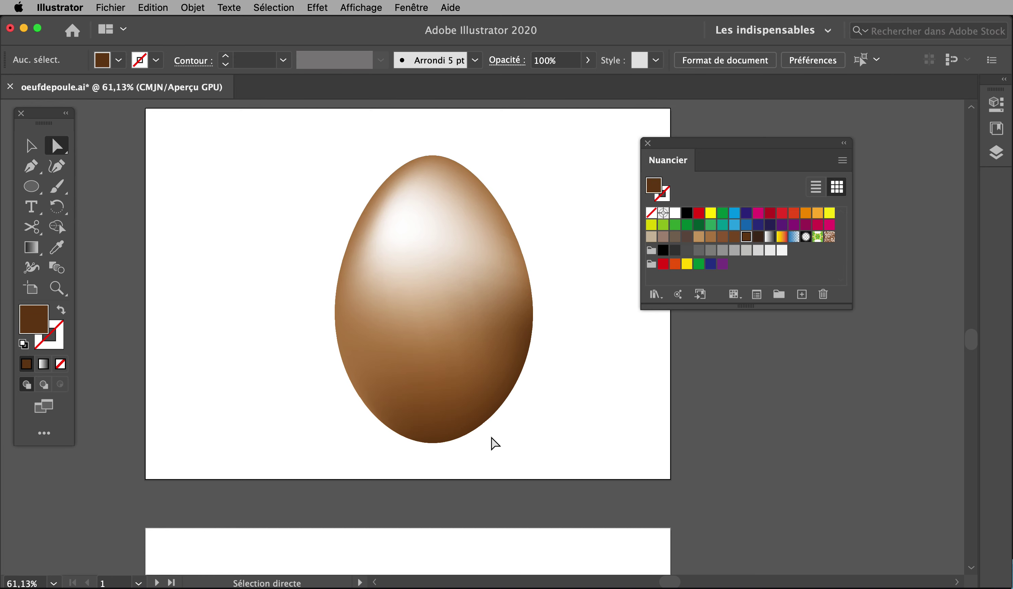
click(491, 348)
click(505, 347)
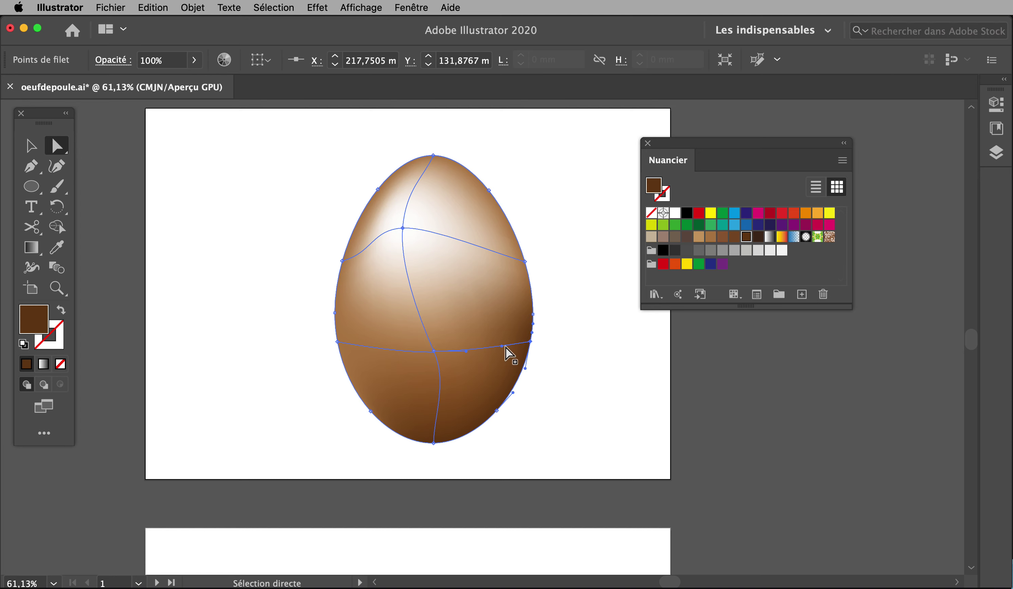
drag(506, 351, 501, 349)
mouse_move(432, 351)
mouse_down()
mouse_move(424, 349)
mouse_move(452, 335)
mouse_move(449, 324)
mouse_move(446, 343)
mouse_up()
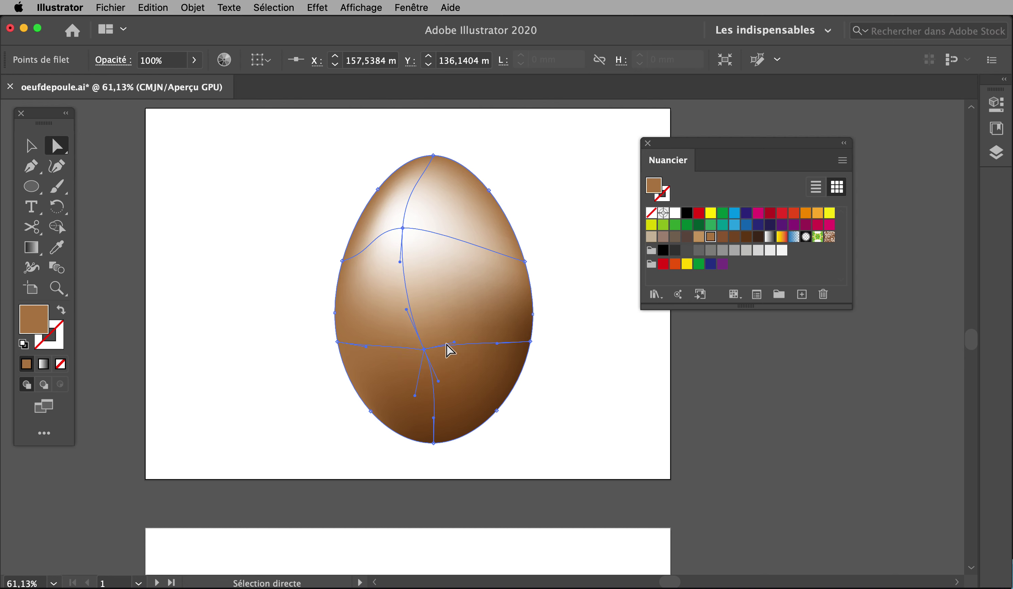
Nudge the white mesh point left and shift the lower centre mesh point farther left, curving the vertical line through it.
click(234, 186)
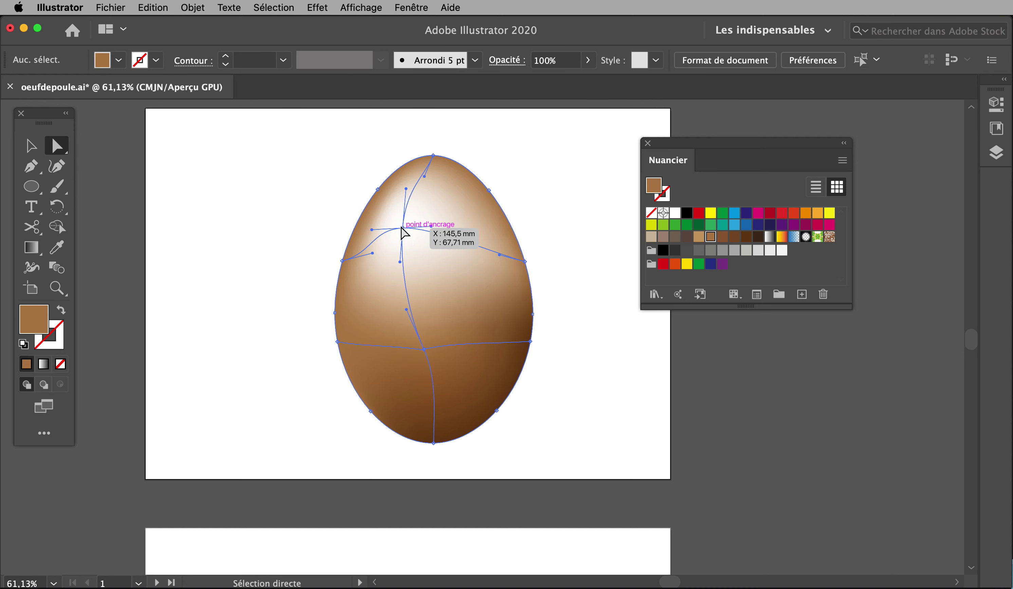
mouse_move(401, 230)
mouse_down()
mouse_move(389, 225)
mouse_move(397, 227)
mouse_up()
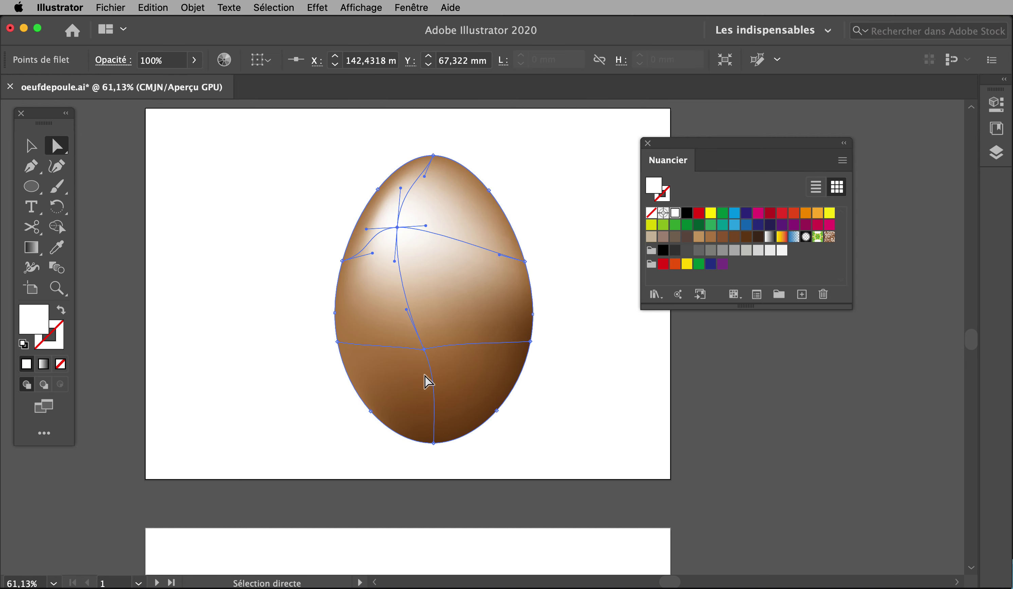
mouse_move(423, 351)
mouse_down()
mouse_move(413, 349)
mouse_move(431, 321)
mouse_move(408, 342)
mouse_move(434, 324)
mouse_move(433, 342)
mouse_up()
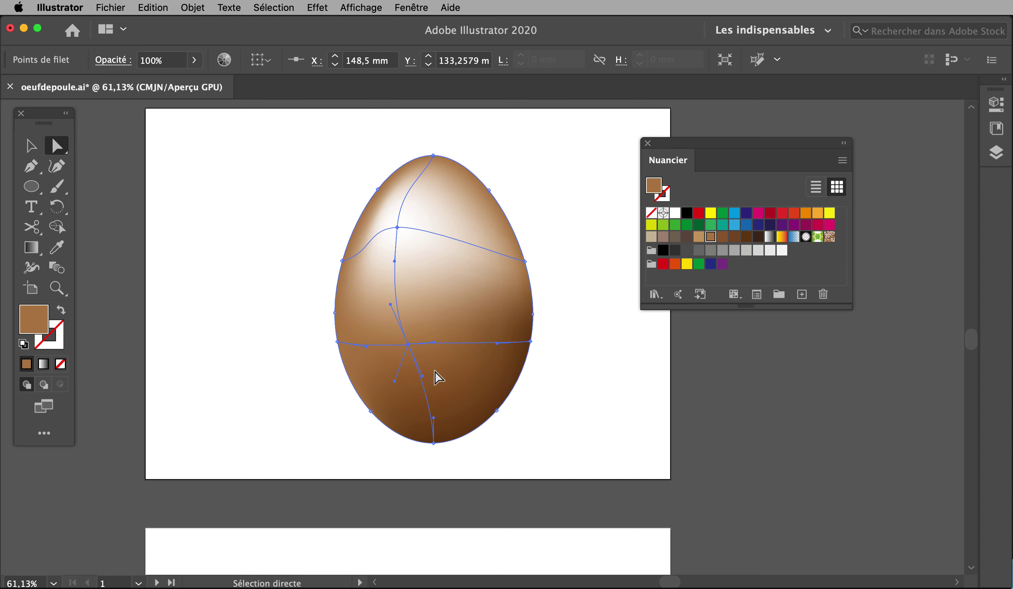
drag(425, 380, 434, 345)
key(super+a)
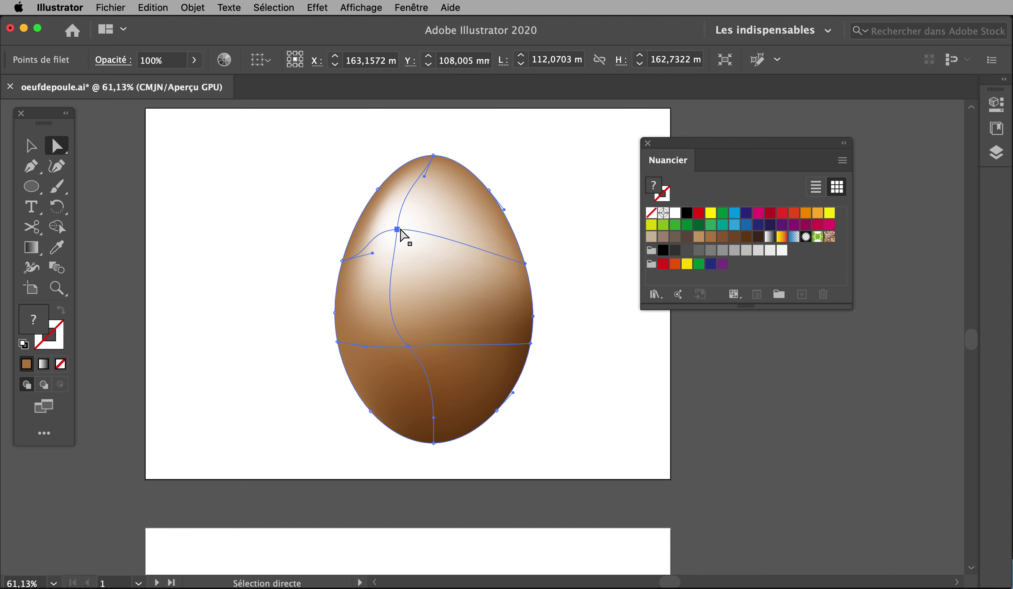
Move the white highlight point down toward the egg's left edge and bend the vertical mesh line above it into a smooth curve.
click(269, 262)
drag(397, 230, 358, 246)
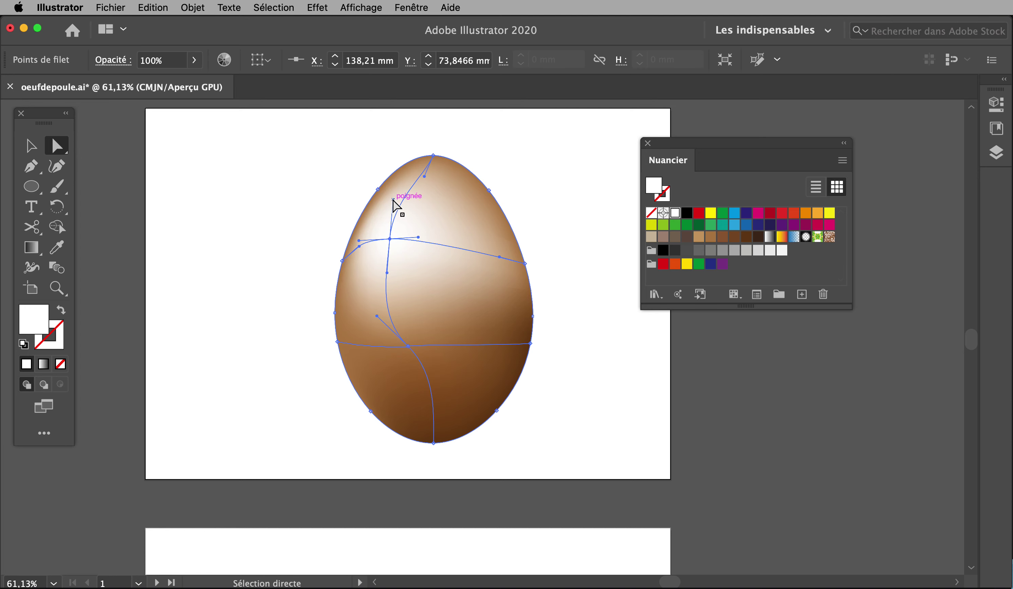
drag(394, 200, 420, 168)
drag(389, 239, 390, 238)
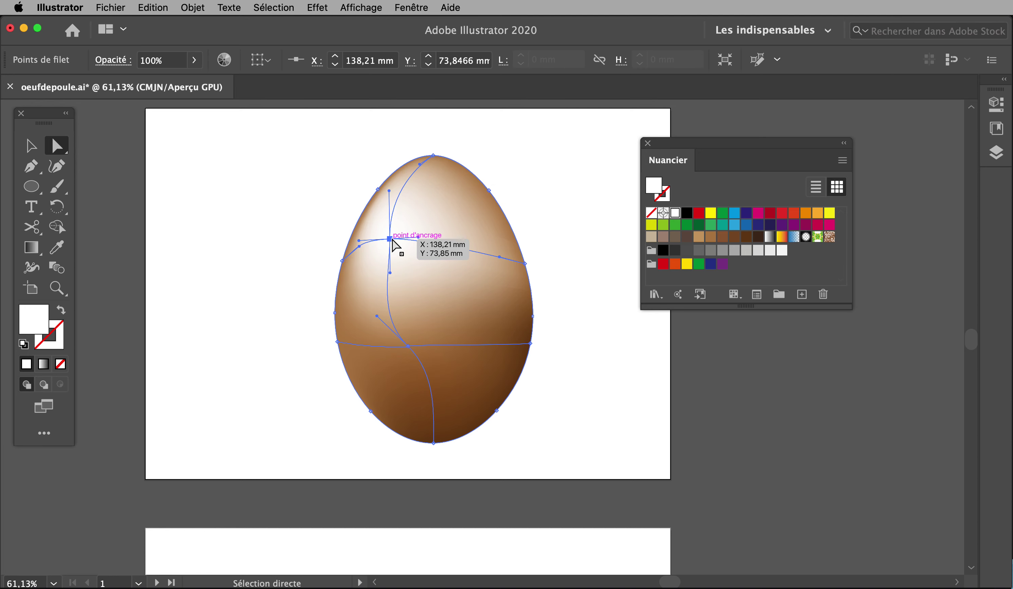
click(265, 301)
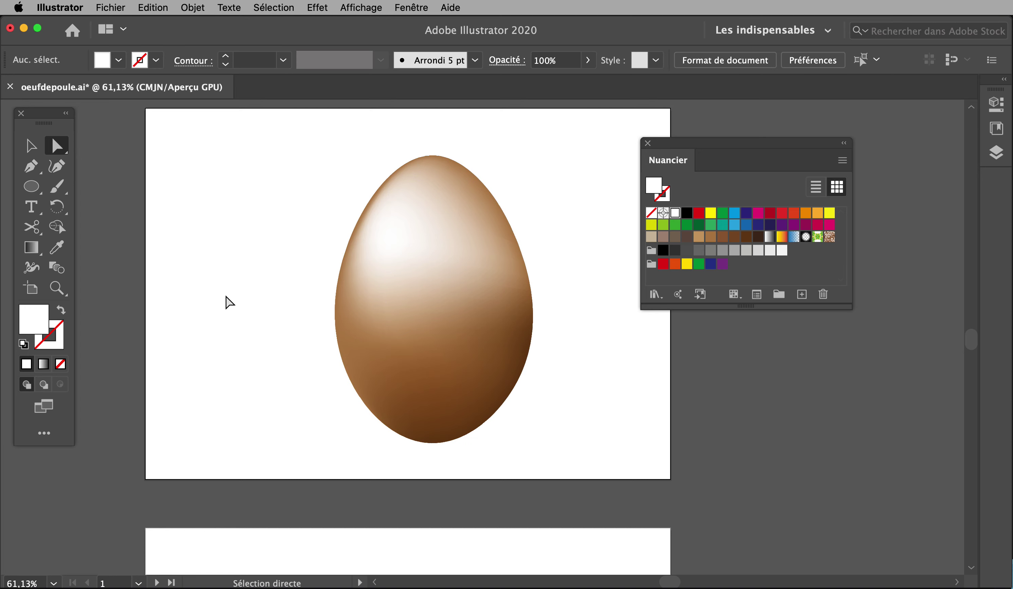
Move the Swatches panel (Nuancier) closer to the egg.
drag(772, 143, 724, 158)
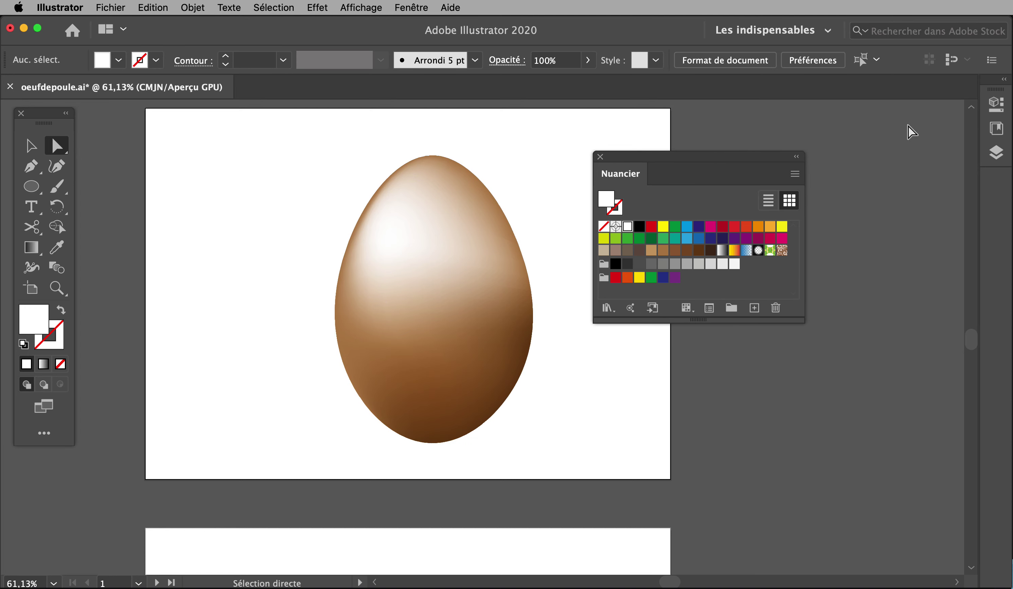